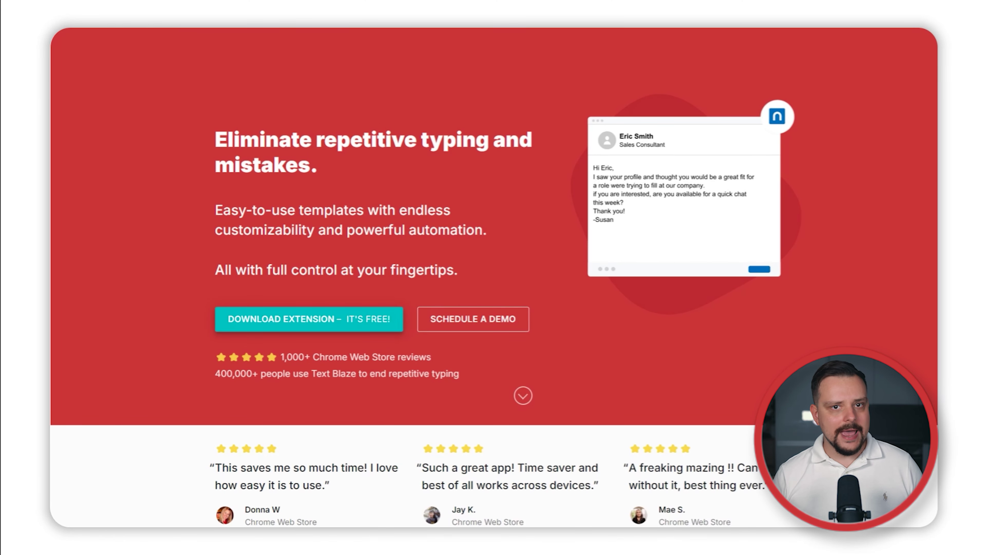
# - Scroll the blaze.today homepage past the reviews to the '28 hours per month' stats section
pyautogui.scroll(-8, 494, 299)
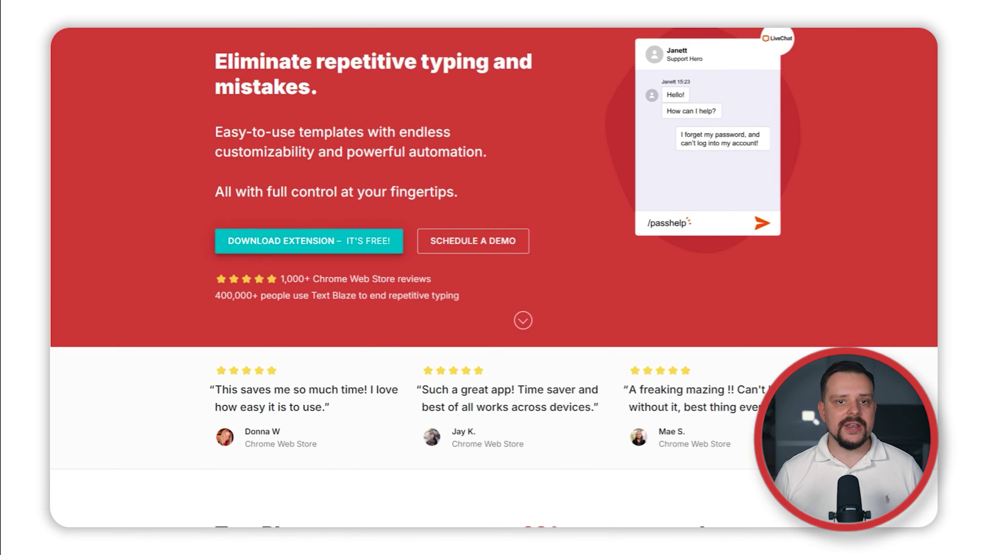
pyautogui.scroll(-4, 494, 294)
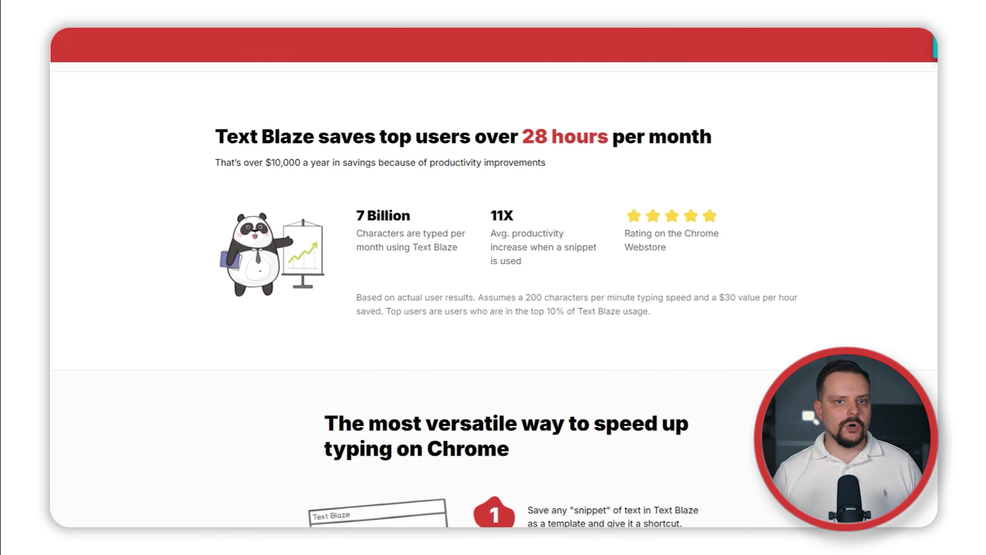
pyautogui.scroll(-3, 494, 299)
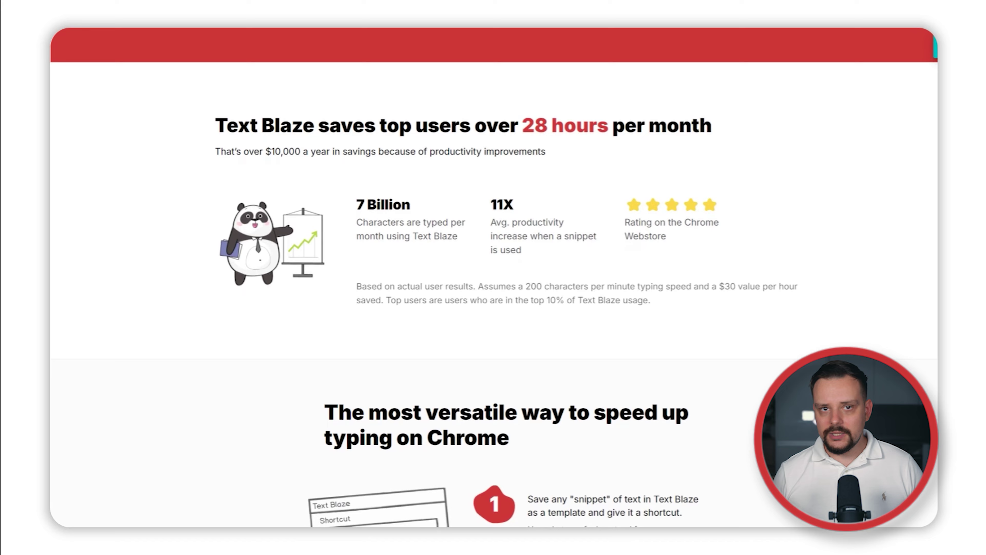
pyautogui.scroll(-2, 493, 300)
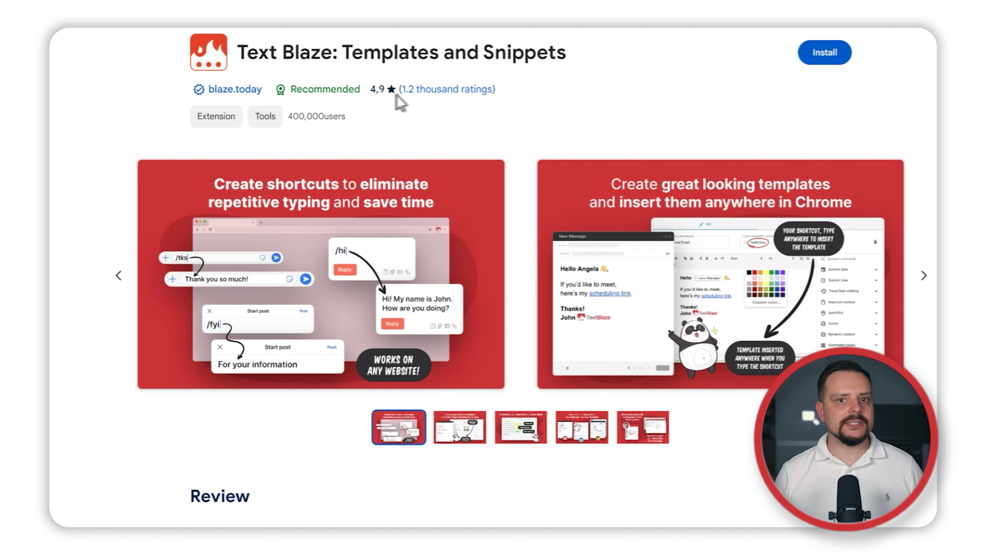
# - Select the 4.9 rating and advance the listing's screenshot carousel three slides
pyautogui.doubleClick(379, 90)
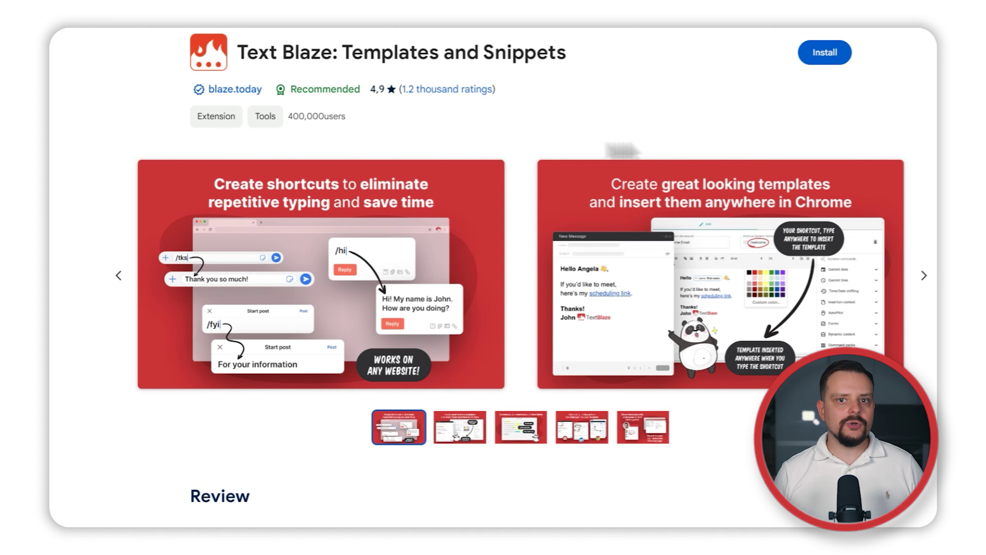
pyautogui.click(923, 283)
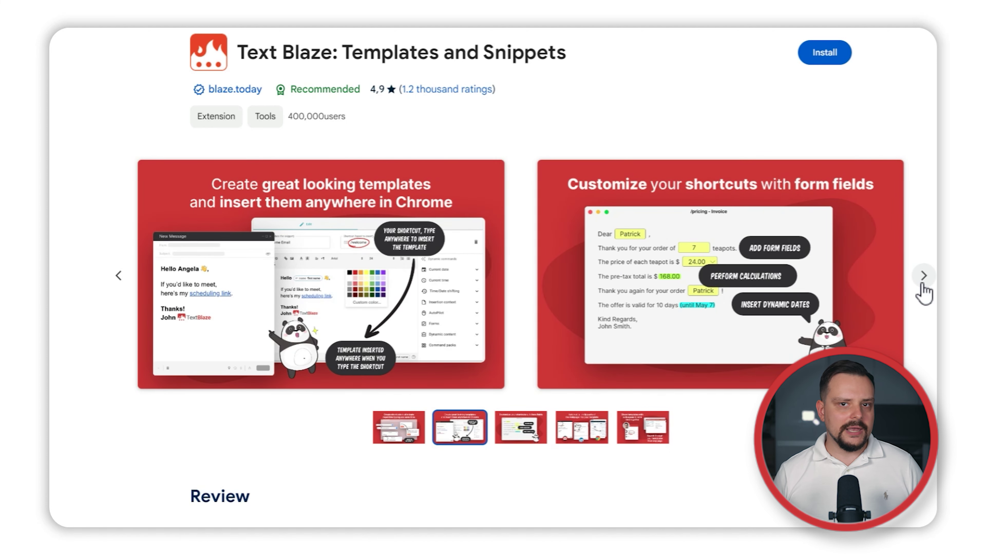
pyautogui.click(923, 286)
pyautogui.click(923, 285)
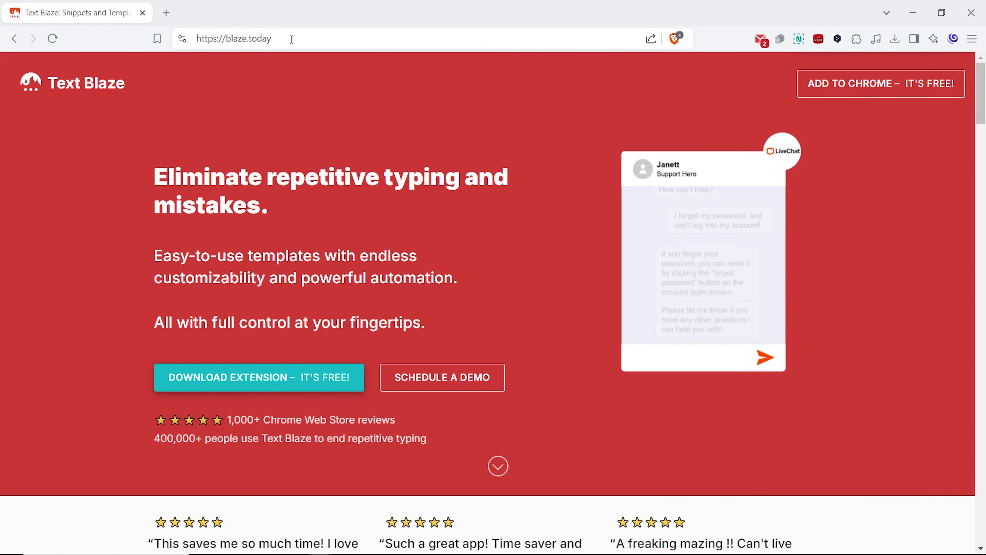
# - Go to the Text Blaze Chrome Web Store listing via 'Add to Chrome – It's free!'
pyautogui.click(269, 38)
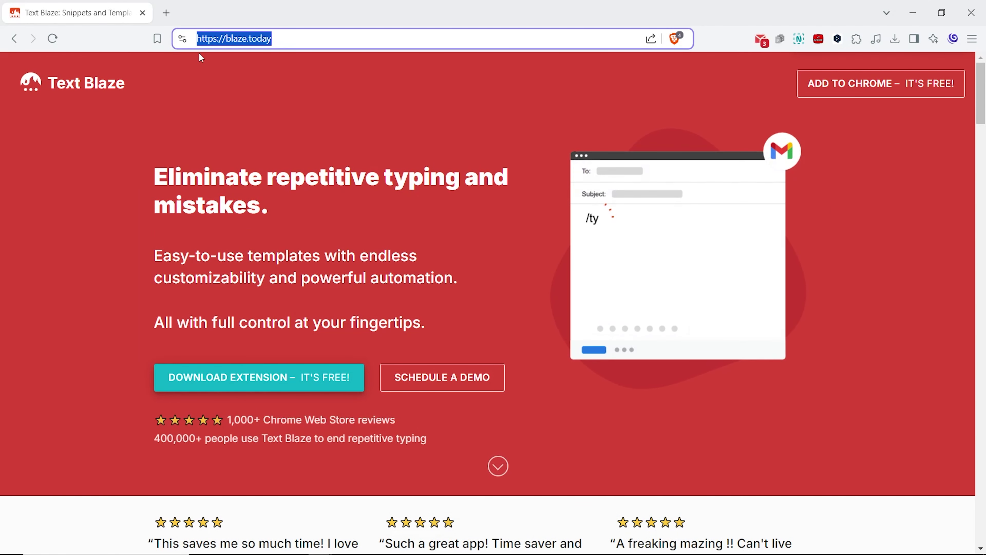
pyautogui.click(291, 200)
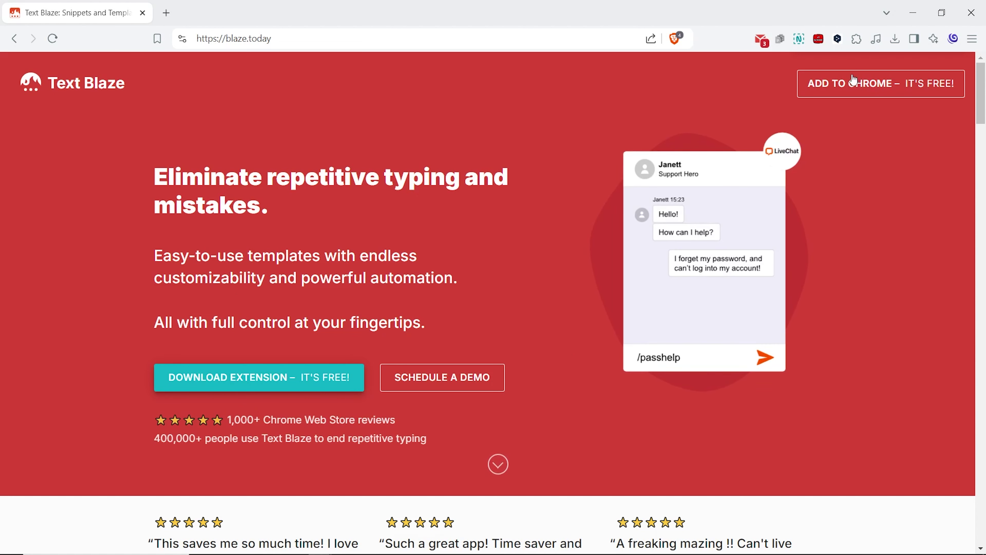
pyautogui.click(249, 385)
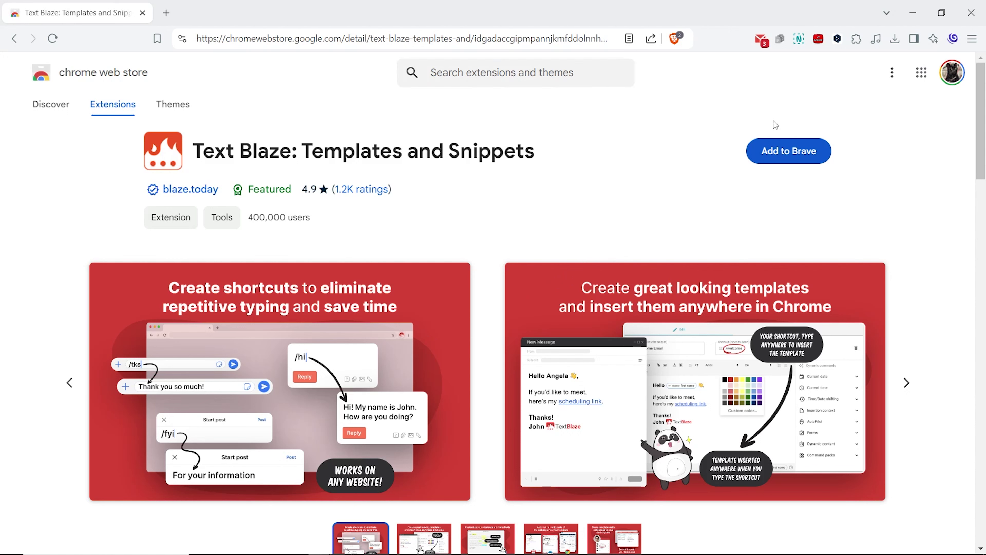
# - Add the Text Blaze extension to the browser and confirm the installation
pyautogui.click(799, 152)
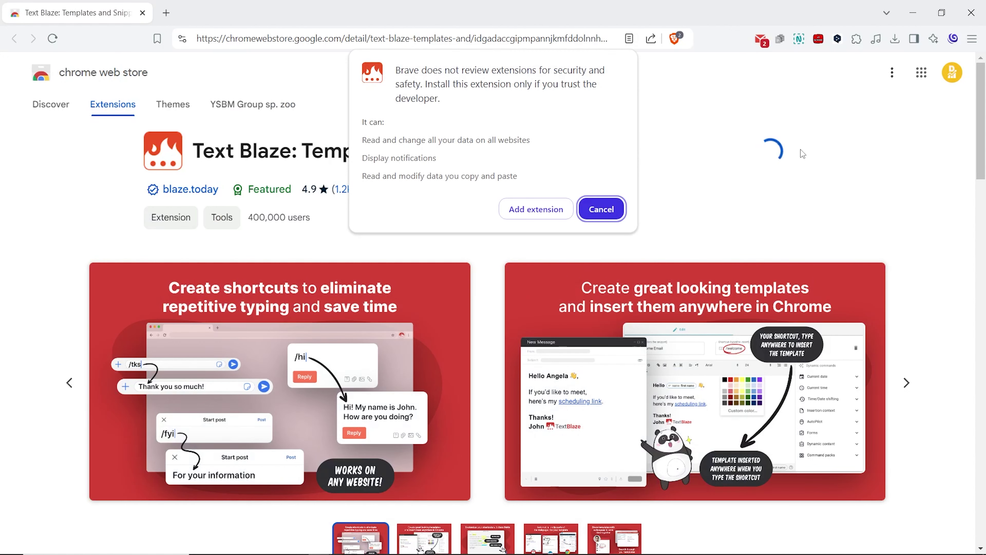
pyautogui.click(526, 213)
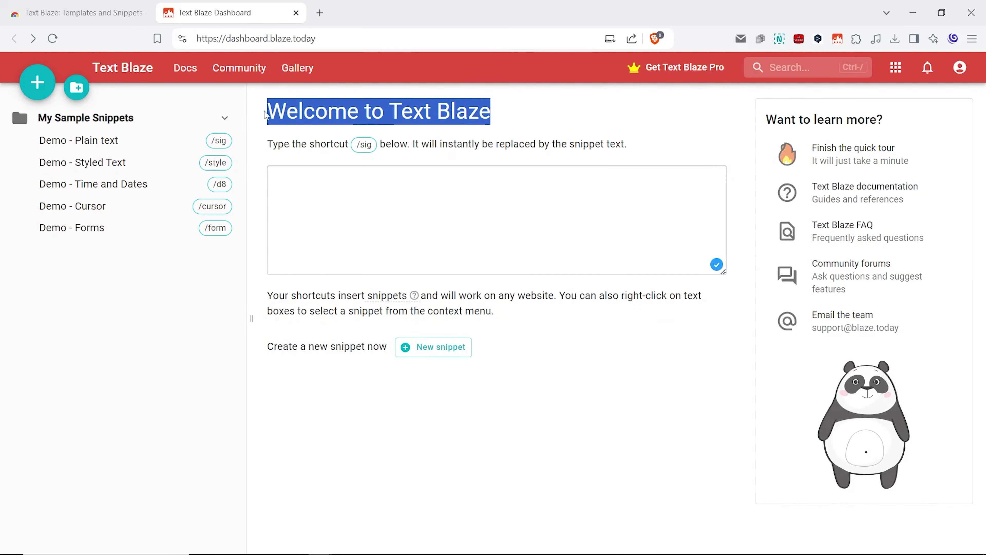
# - Skip the welcome tour and enter the /style shortcut in the Try Me box
pyautogui.click(213, 375)
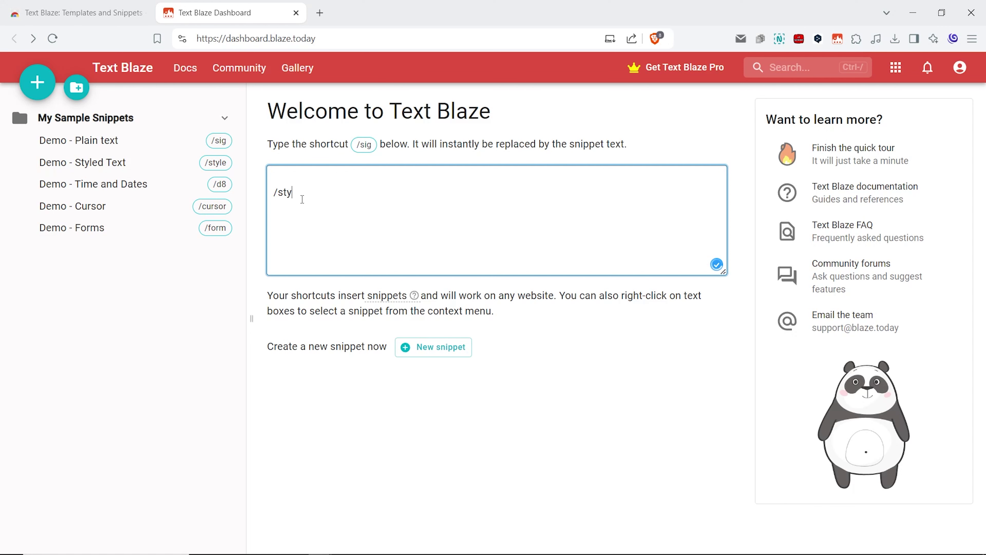
pyautogui.write('le your snippets:')
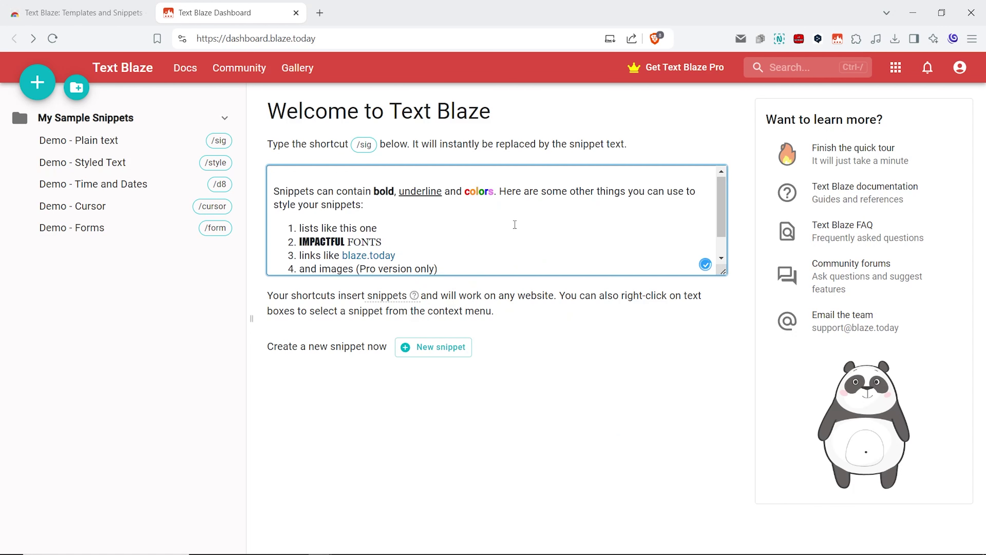
# - View the Plain text, Styled Text, Time and Dates, Cursor and Forms demos, then add a folder
pyautogui.click(102, 141)
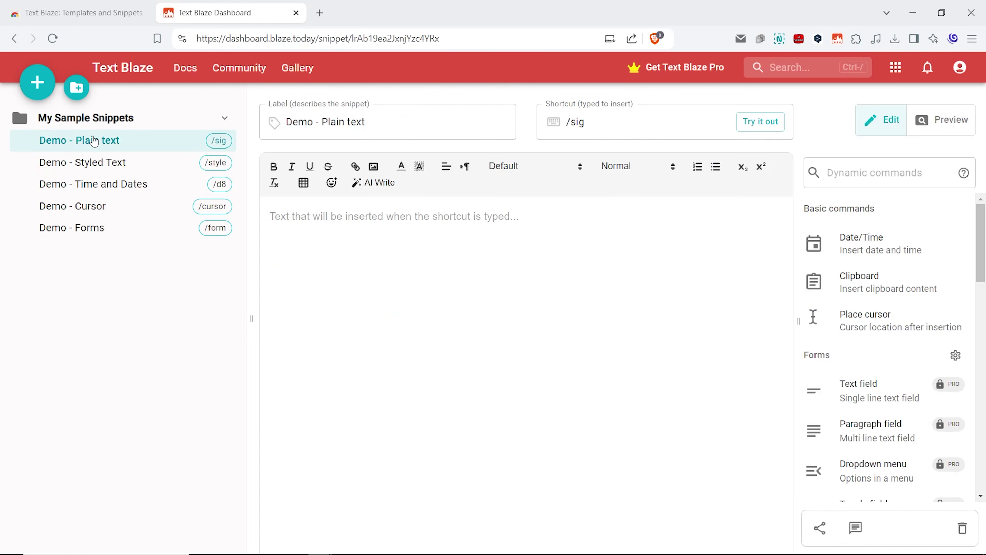
pyautogui.click(97, 171)
pyautogui.click(94, 185)
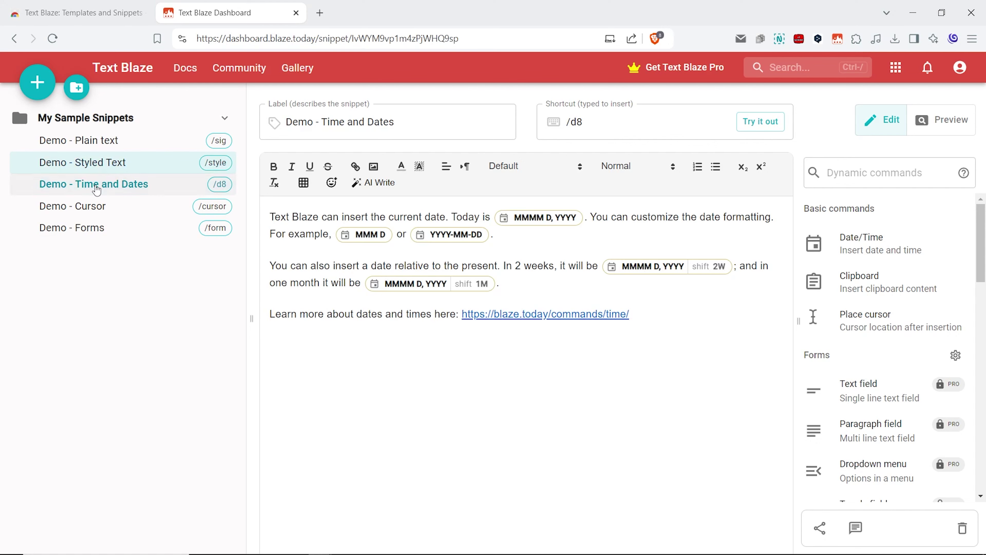
pyautogui.click(93, 206)
pyautogui.click(89, 229)
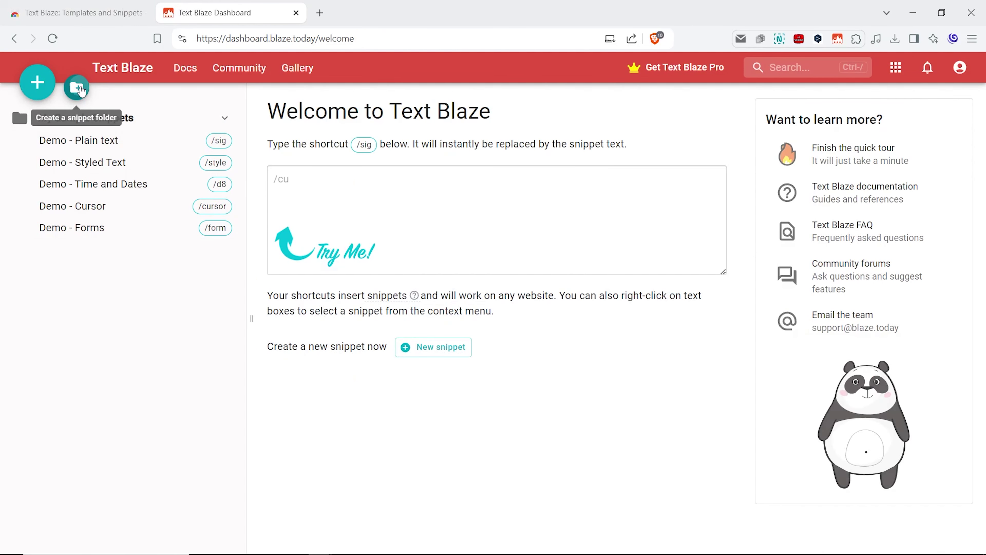
pyautogui.click(80, 90)
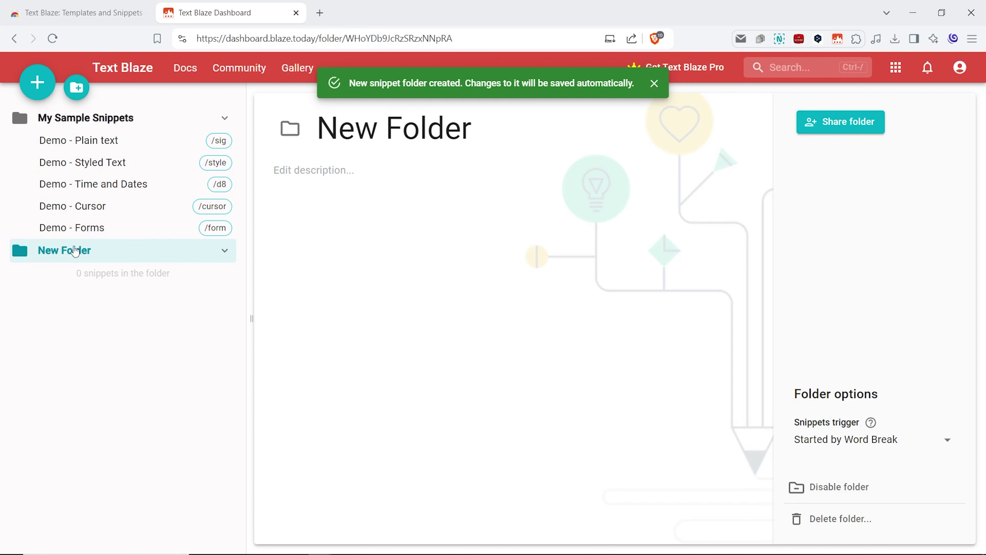
# - Rename New Folder to 'Writing snippets', described as 'All kinds of snippets for writing purposes'
pyautogui.rightClick(72, 251)
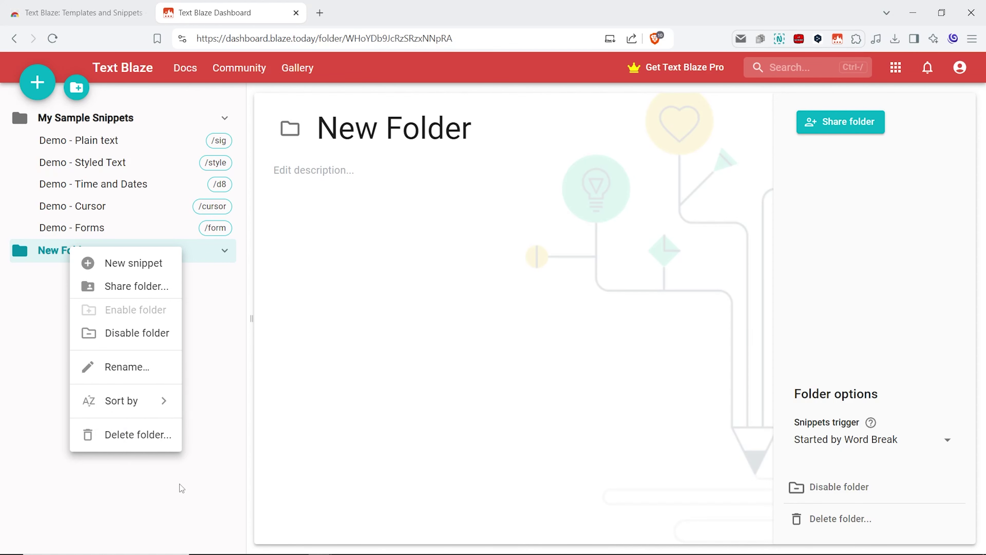
pyautogui.rightClick(109, 243)
pyautogui.click(147, 365)
pyautogui.write('Writing snippets')
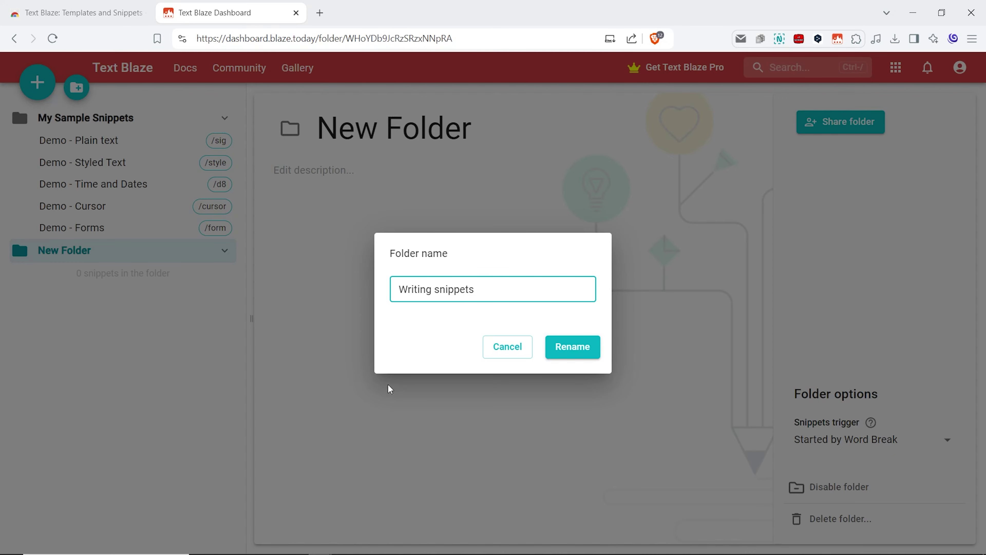
pyautogui.click(574, 347)
pyautogui.click(330, 178)
pyautogui.write('A')
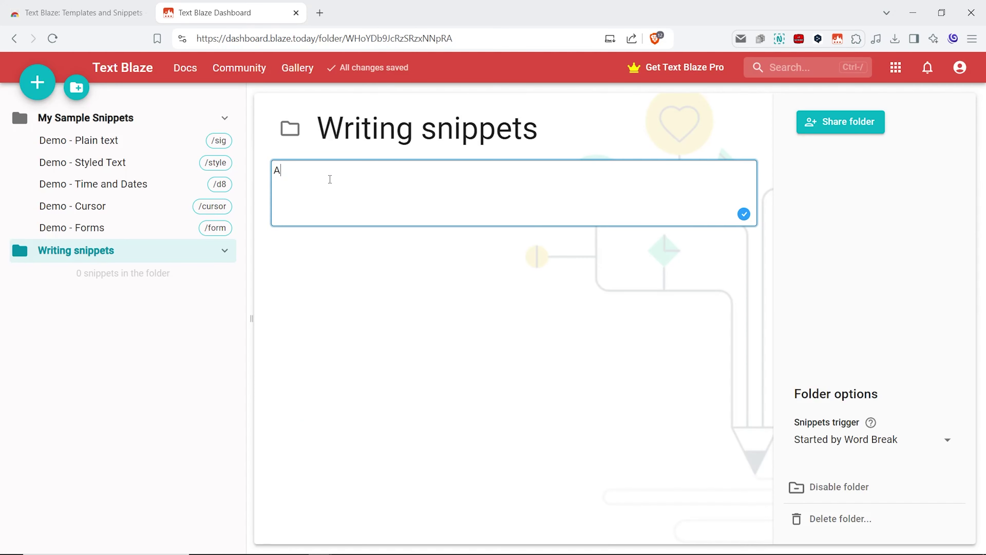
pyautogui.write('ll kinds of snippets for writing pur')
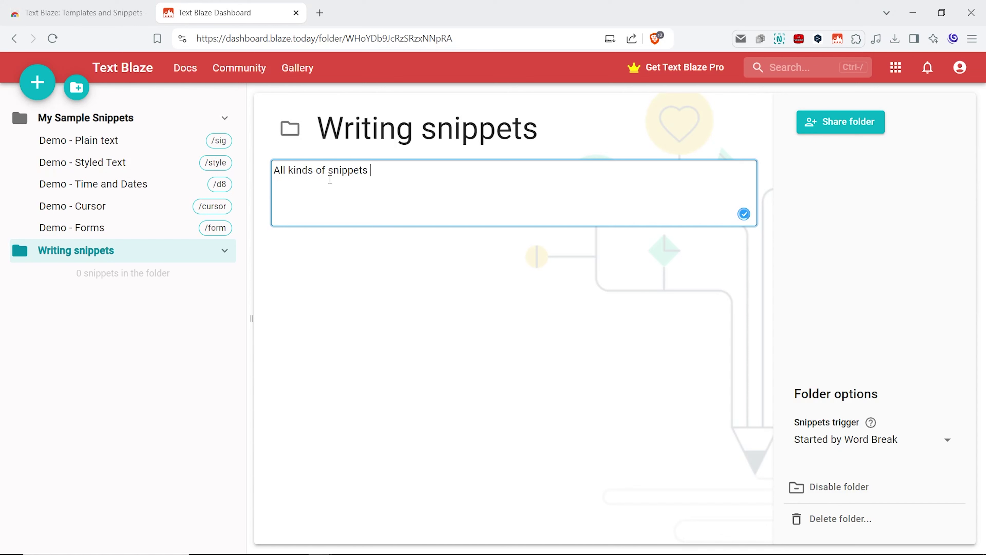
pyautogui.write('poses')
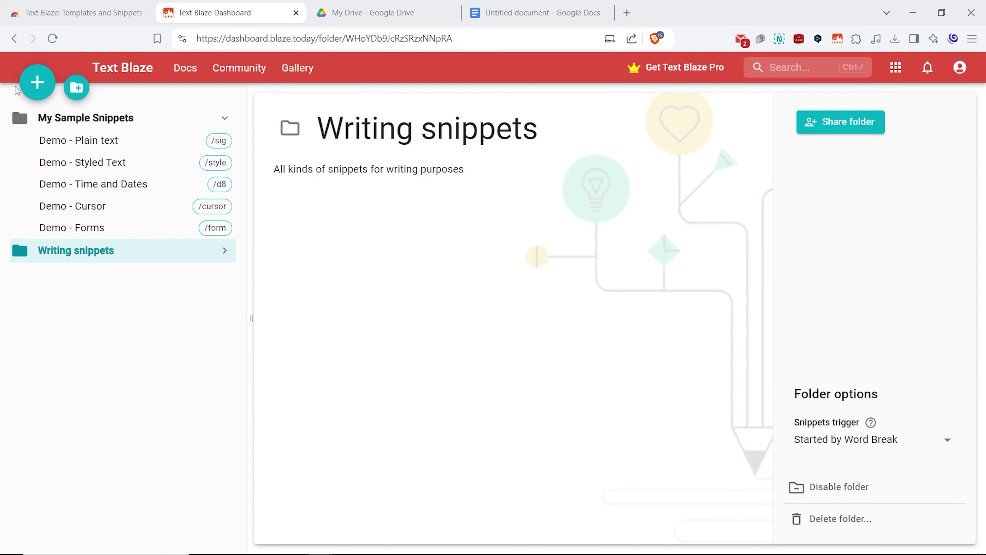
# - Create a new snippet in Writing snippets and label it 'CTA'
pyautogui.rightClick(80, 253)
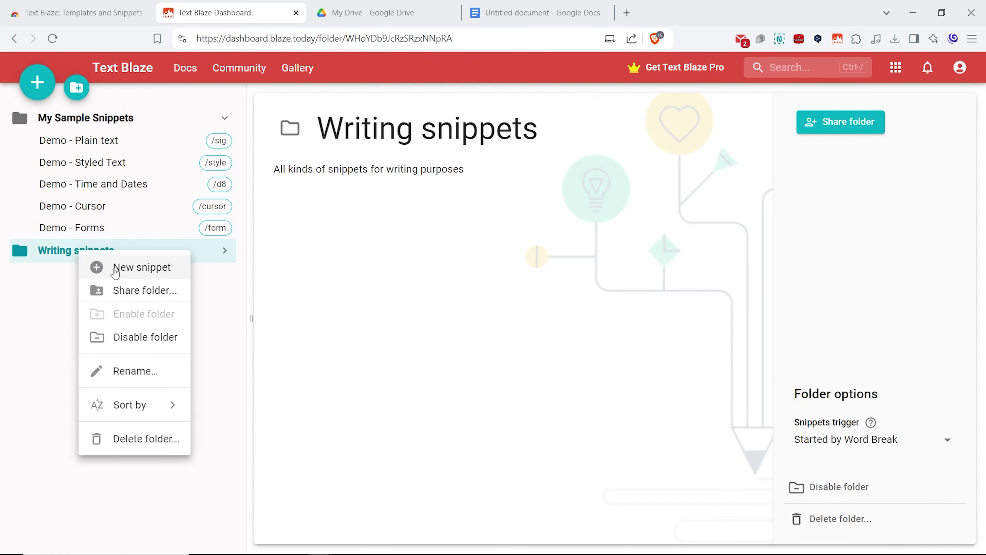
pyautogui.click(96, 267)
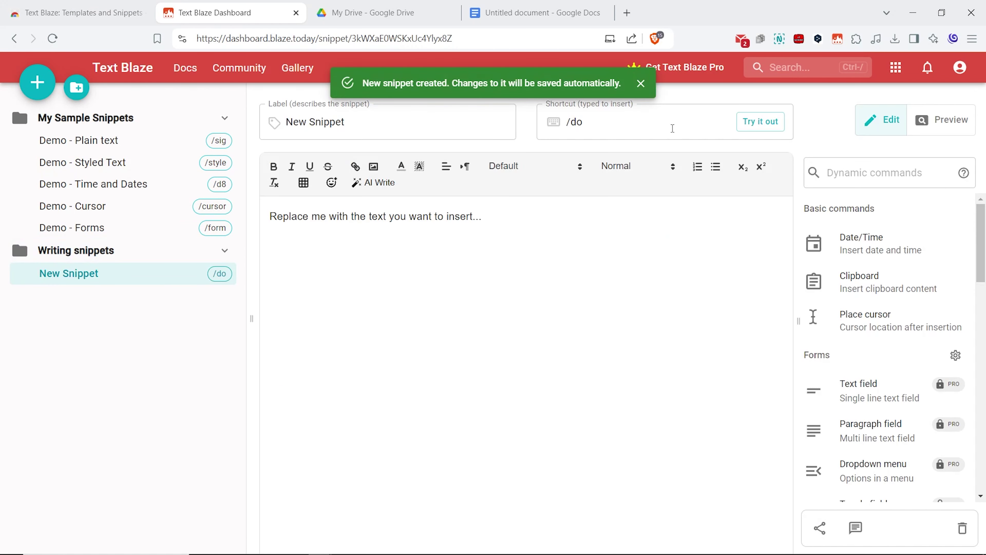
pyautogui.click(640, 83)
pyautogui.click(389, 128)
pyautogui.moveTo(368, 117); pyautogui.dragTo(281, 114)
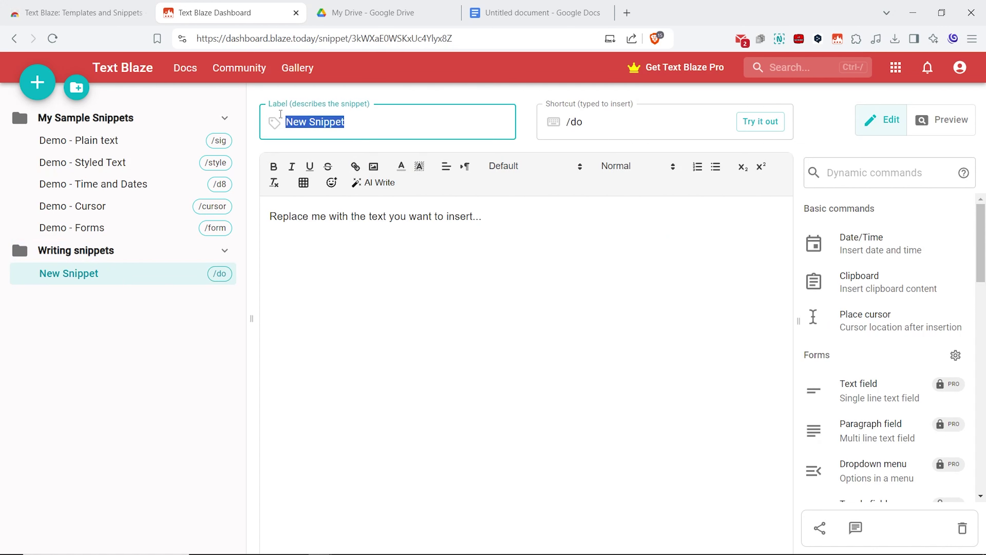
pyautogui.write('CTA')
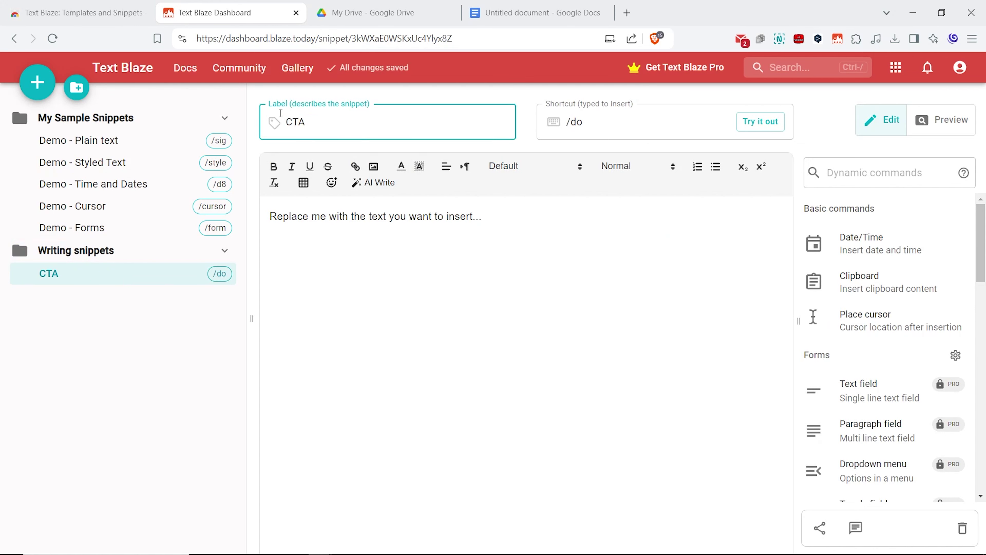
# - Set the shortcut to /cta and replace the body with the CTA paragraph as plain text
pyautogui.click(596, 123)
pyautogui.press('BackSpace')
pyautogui.press('BackSpace')
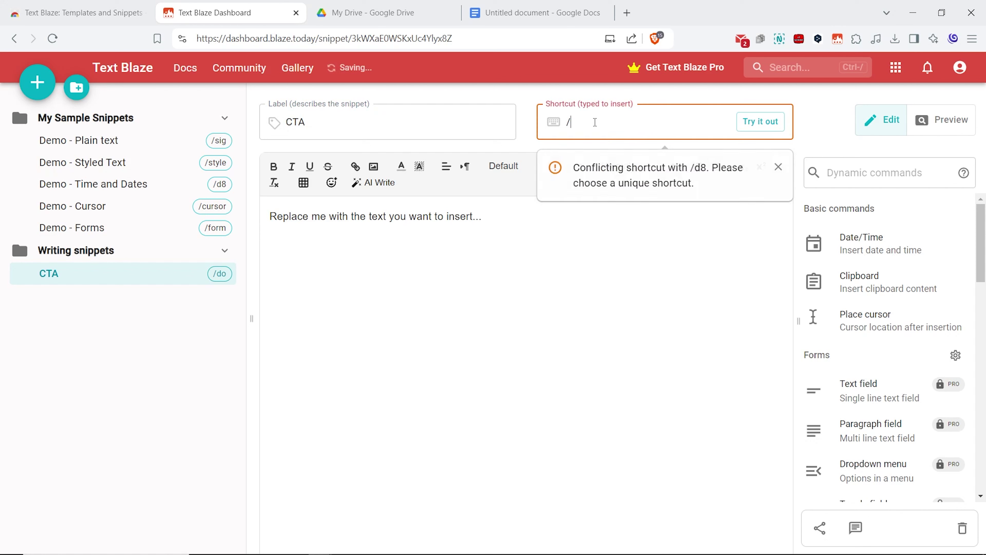
pyautogui.write('cta')
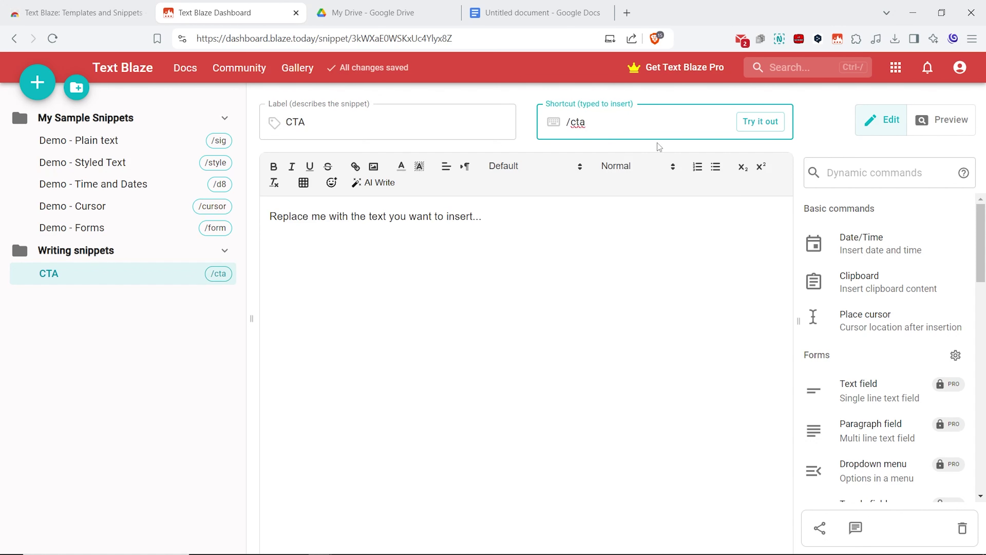
pyautogui.click(303, 219)
pyautogui.hotkey('ctrl', 'a')
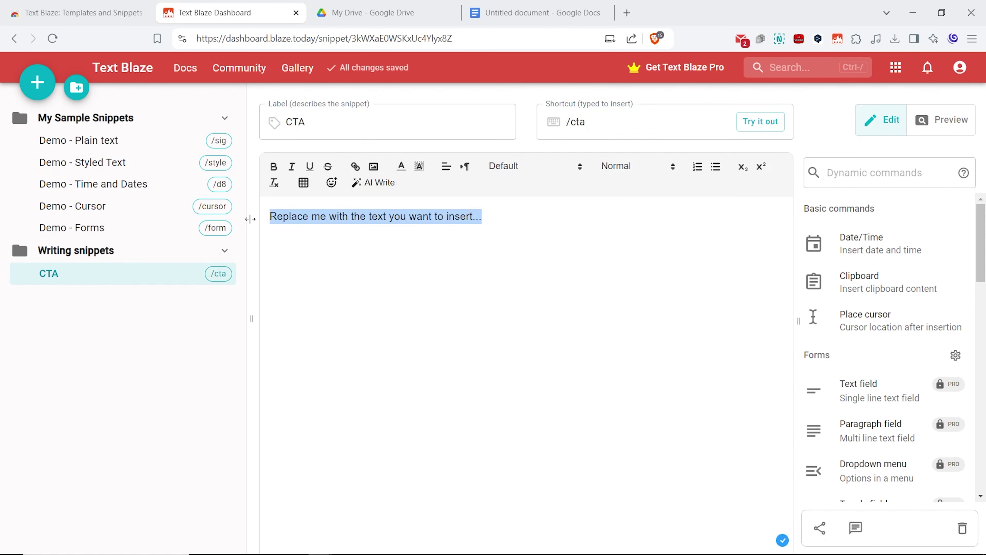
pyautogui.rightClick(342, 218)
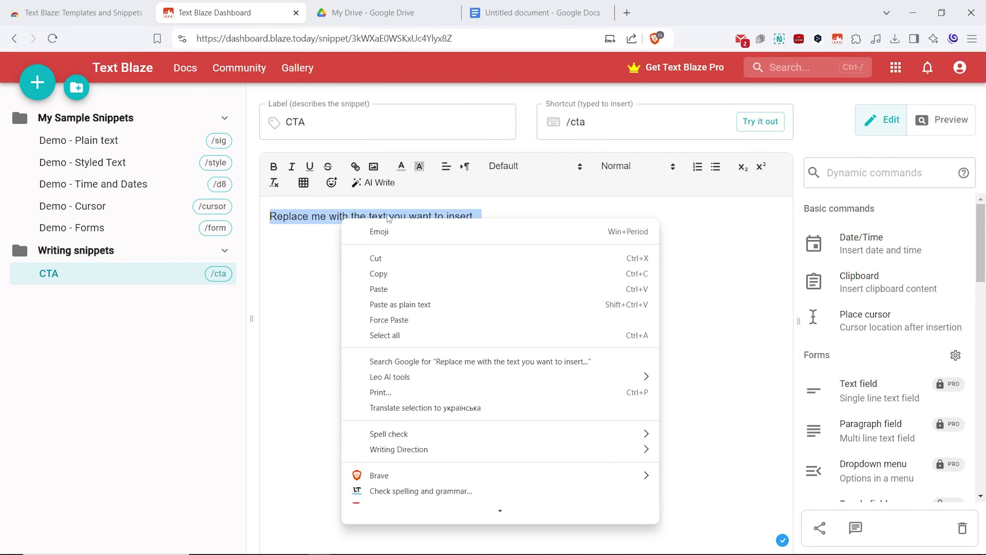
pyautogui.click(392, 304)
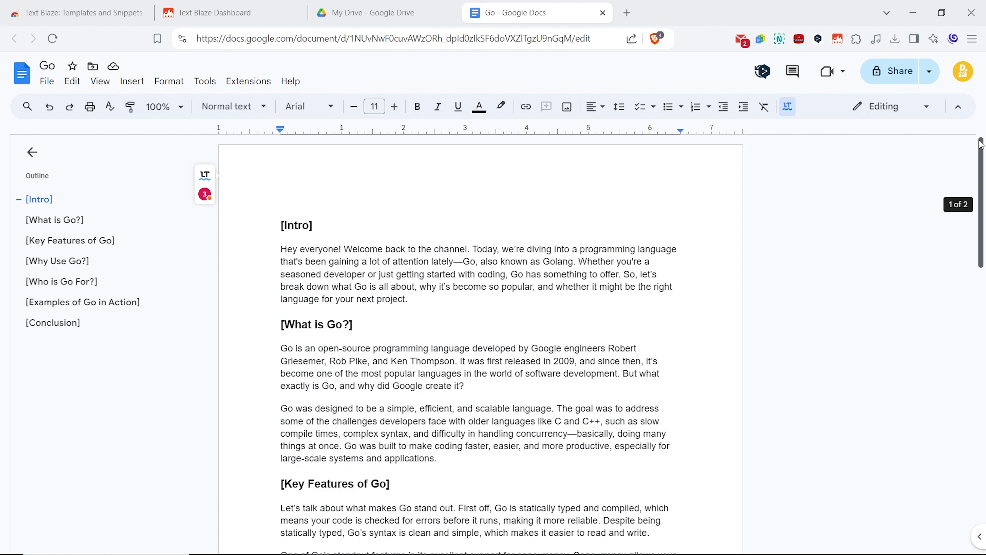
# - Insert the /cta paragraph after the standard library paragraph, then return to Text Blaze
pyautogui.moveTo(980, 143); pyautogui.dragTo(981, 214)
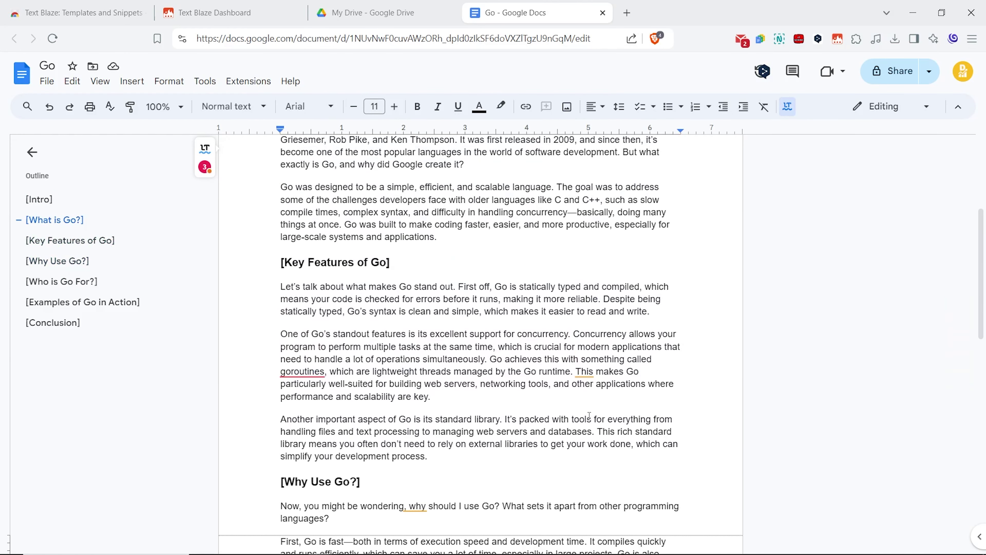
pyautogui.moveTo(458, 454); pyautogui.dragTo(458, 461)
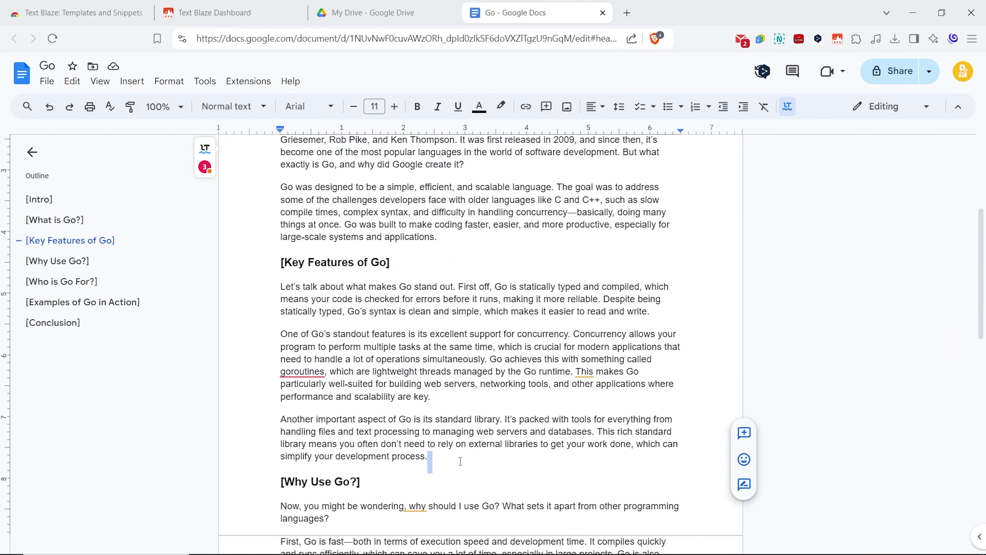
pyautogui.press('Return')
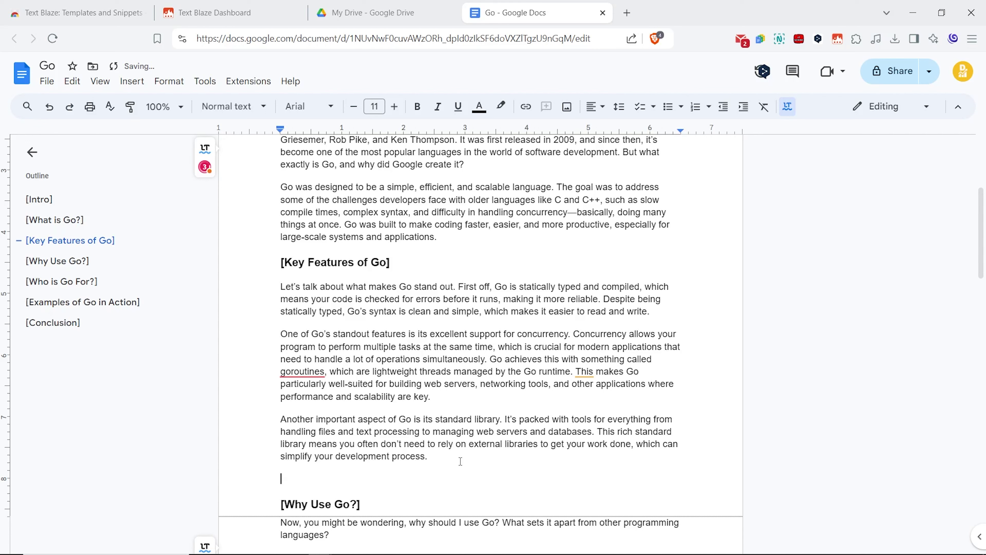
pyautogui.write('/')
pyautogui.write('li')
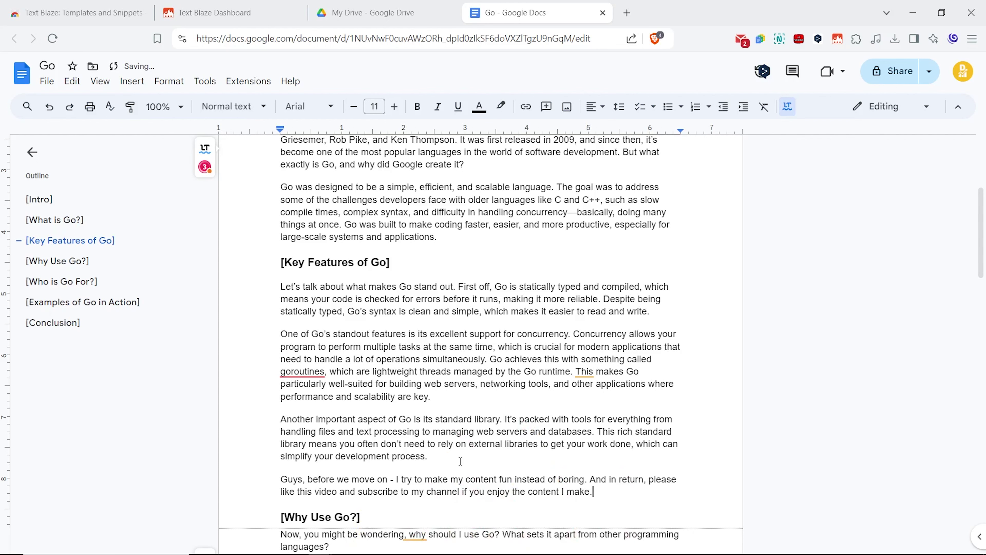
pyautogui.hotkey('ctrl', '2')
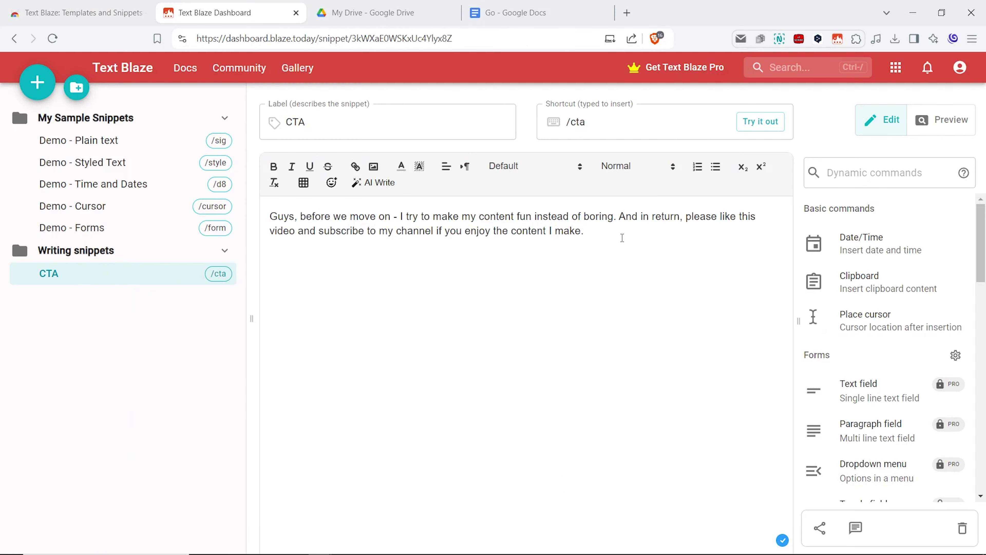
pyautogui.moveTo(622, 238); pyautogui.dragTo(268, 213)
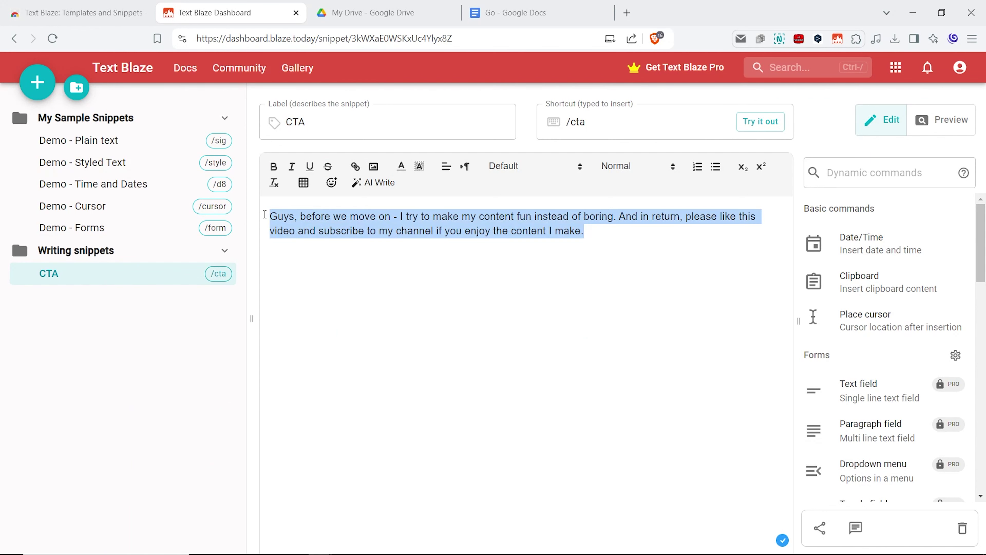
pyautogui.click(273, 166)
pyautogui.click(291, 166)
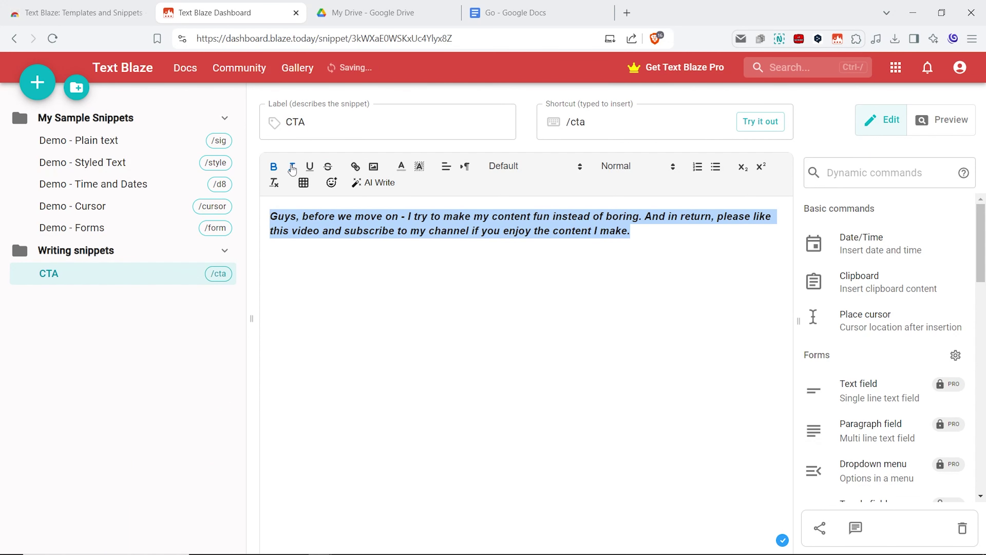
pyautogui.click(310, 166)
pyautogui.click(328, 166)
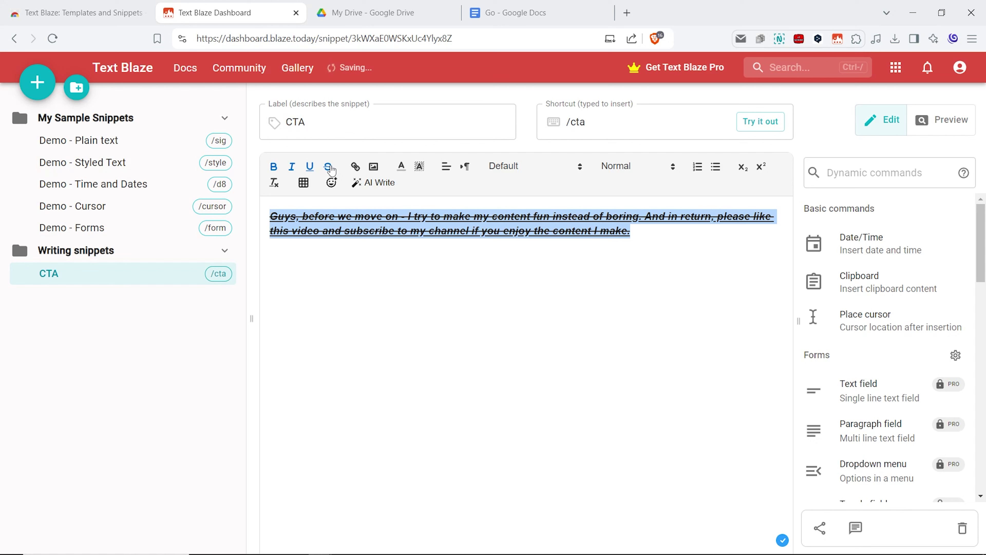
pyautogui.click(328, 166)
pyautogui.click(310, 166)
pyautogui.click(292, 166)
pyautogui.click(273, 166)
pyautogui.click(370, 231)
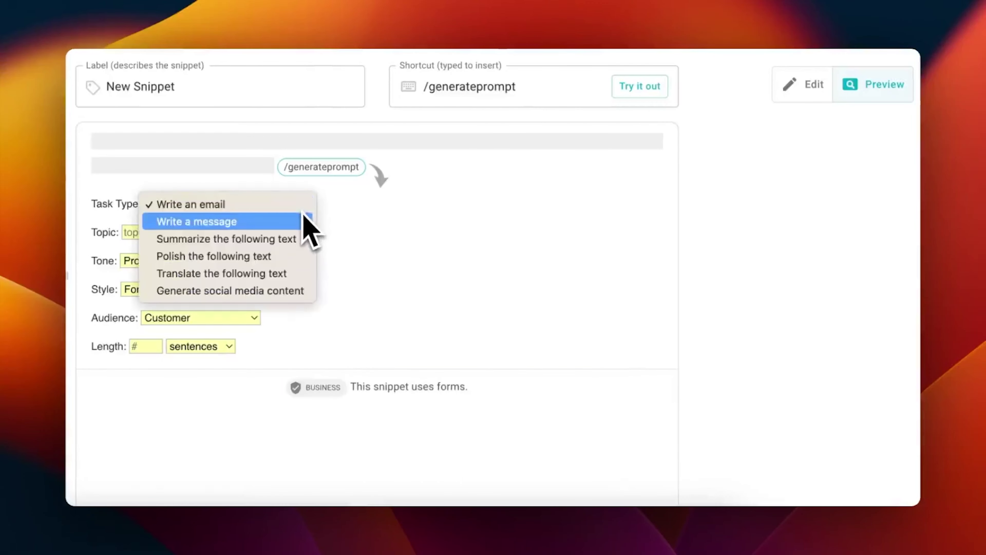
# - Choose Generate social media content, Funny tone and Convincing style in the form preview
pyautogui.click(303, 289)
pyautogui.click(173, 261)
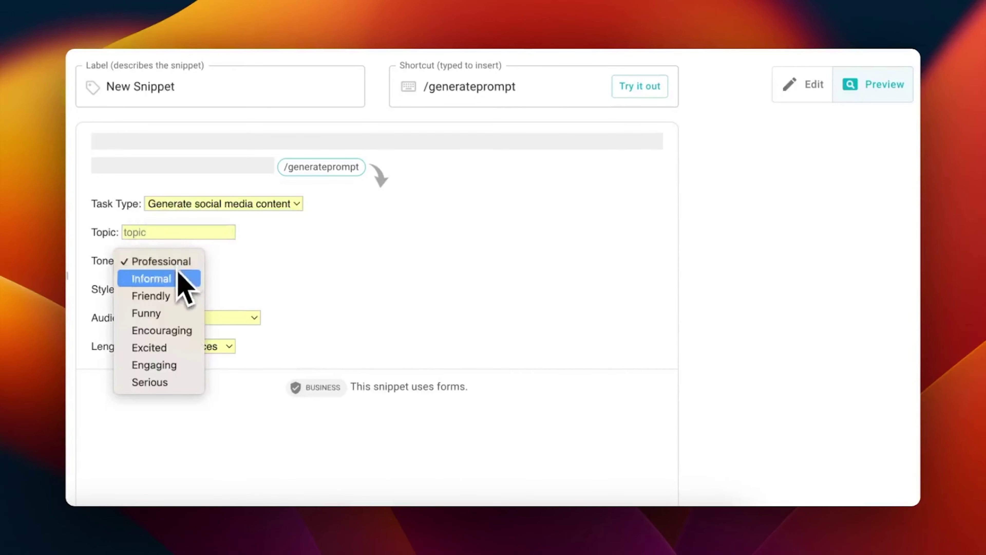
pyautogui.click(170, 313)
pyautogui.click(172, 289)
pyautogui.click(179, 359)
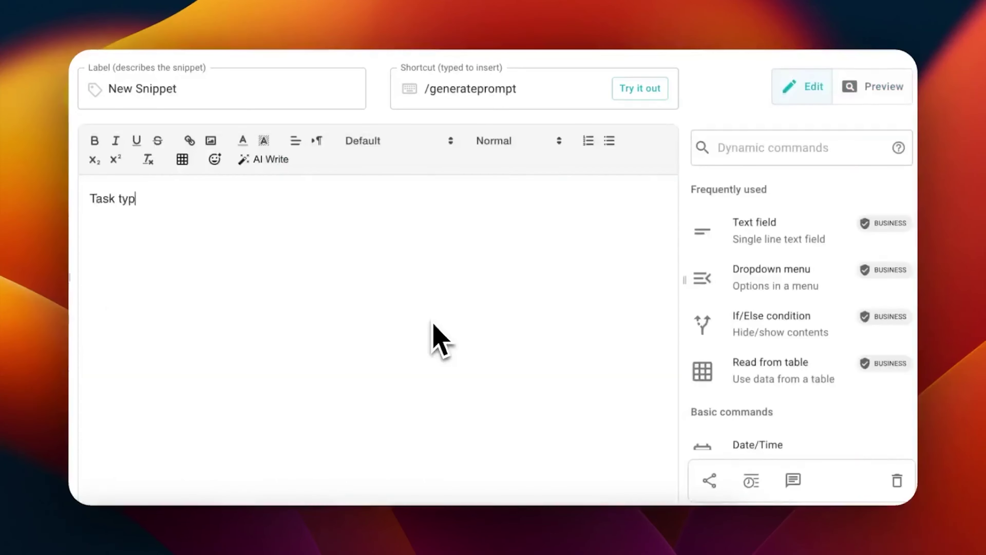
# - Type the 'Task type: [task here]' and 'Tone: [tone here]' placeholder lines
pyautogui.write('e: [task here]')
pyautogui.press('Return')
pyautogui.press('Return')
pyautogui.write('Tone: [tone here]')
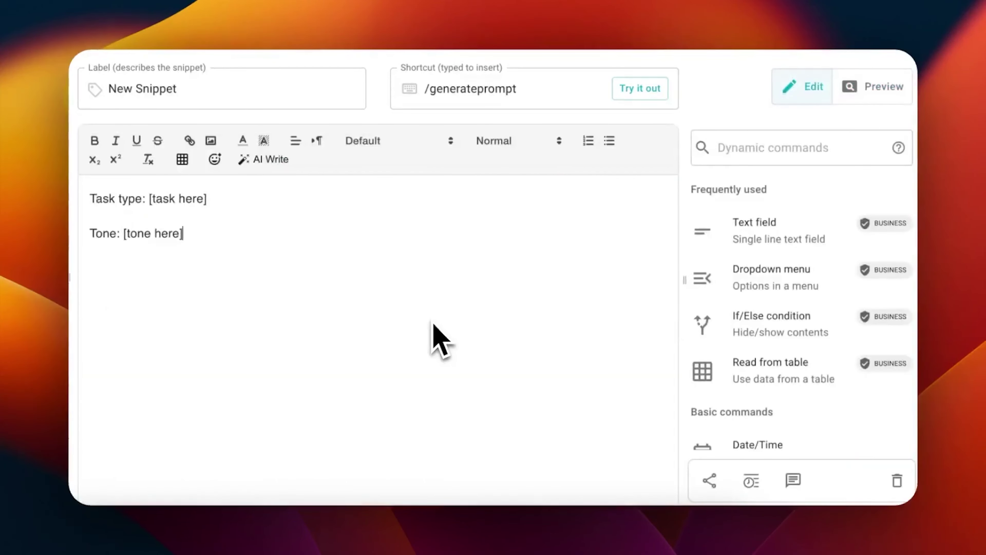
pyautogui.press('Return')
pyautogui.press('Return')
# - Focus ChatGPT's empty message box, ready to call the /generateprompt snippet
pyautogui.write('Length')
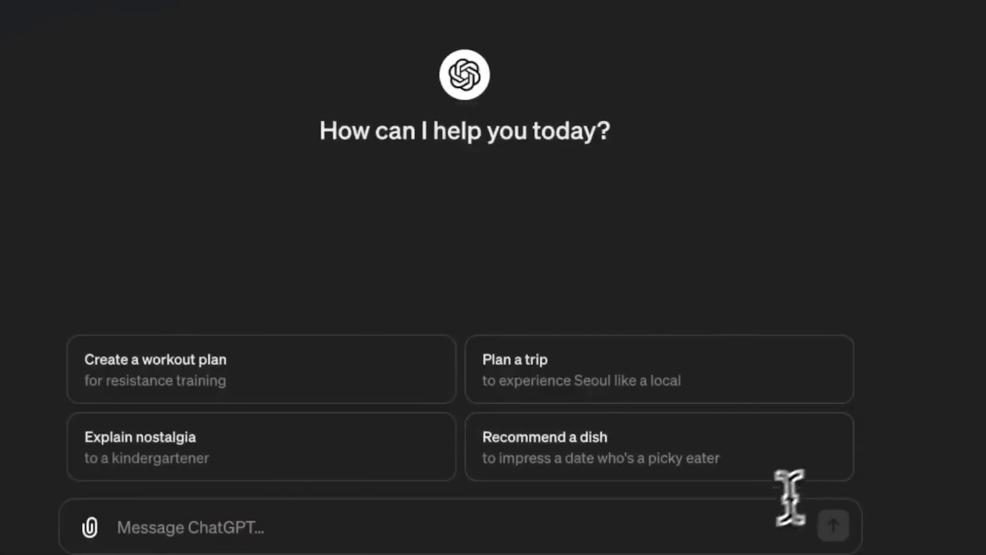
pyautogui.click(760, 522)
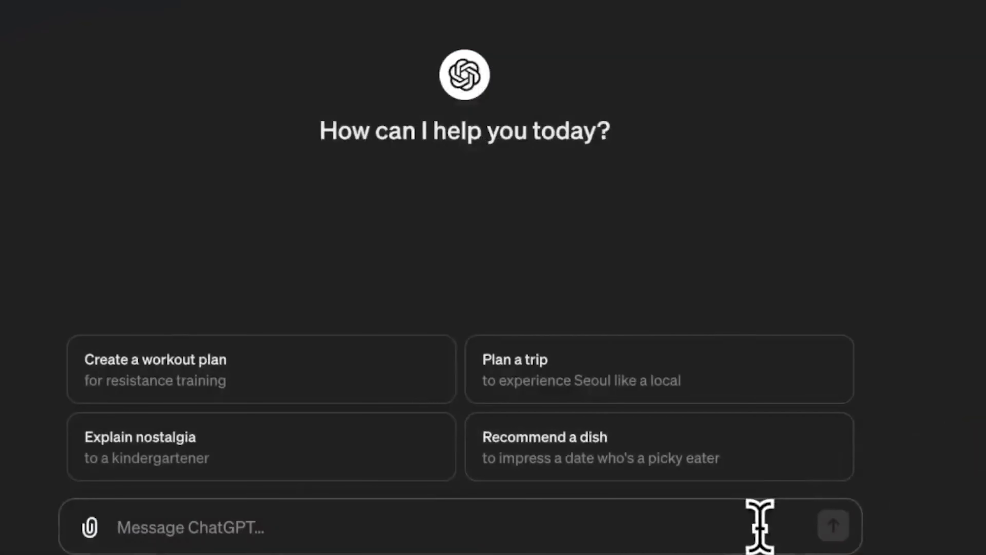